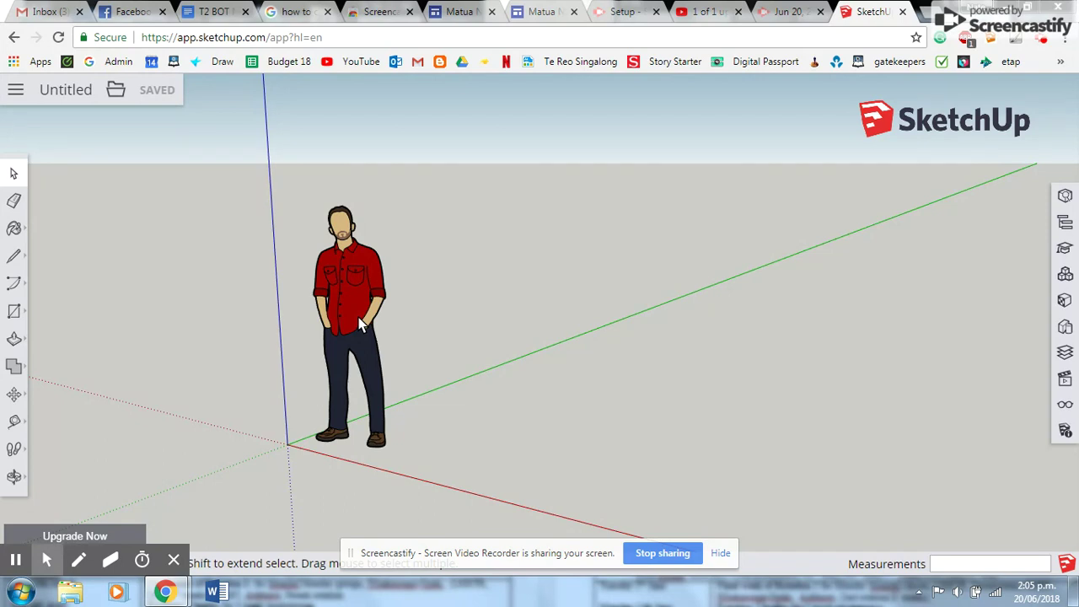
# - Start a new Simple Template - Millimeters model without saving, and delete the default scale figure
pyautogui.click(358, 323)
pyautogui.press('Delete')
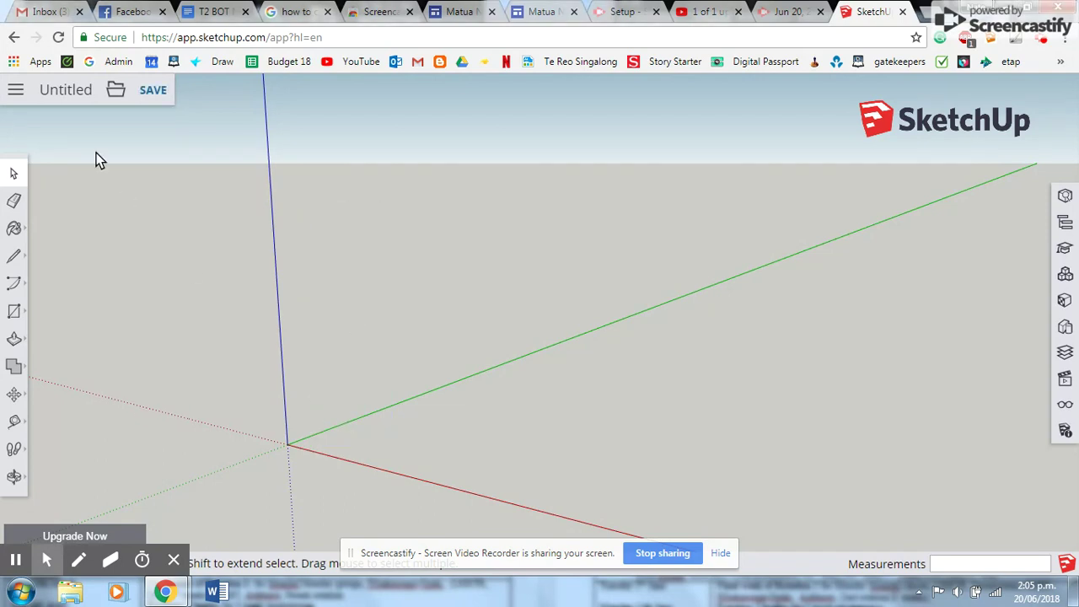
pyautogui.click(15, 91)
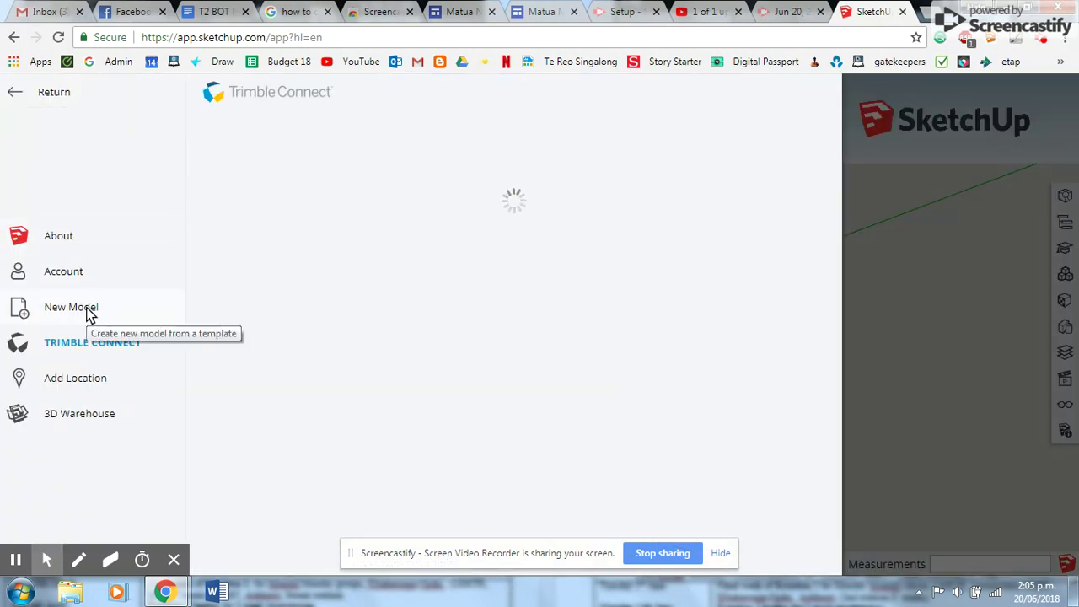
pyautogui.click(89, 311)
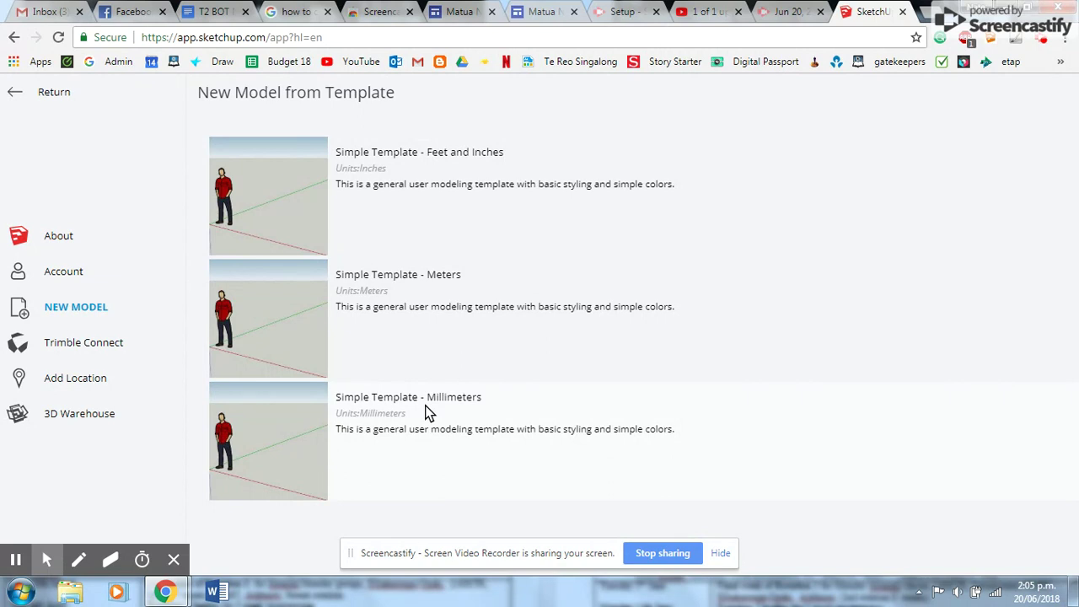
pyautogui.click(426, 406)
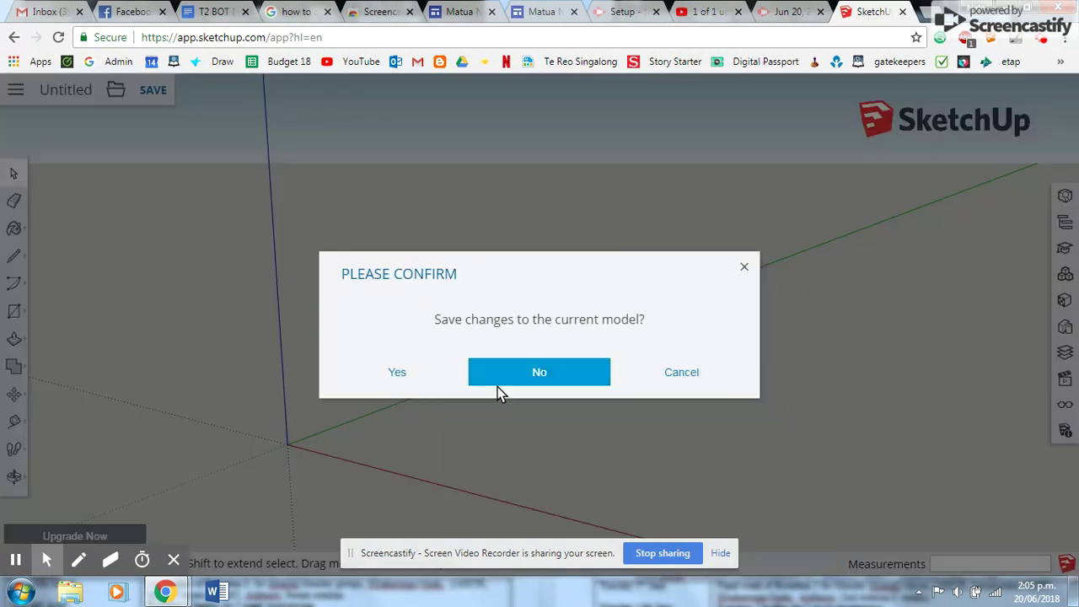
pyautogui.click(542, 374)
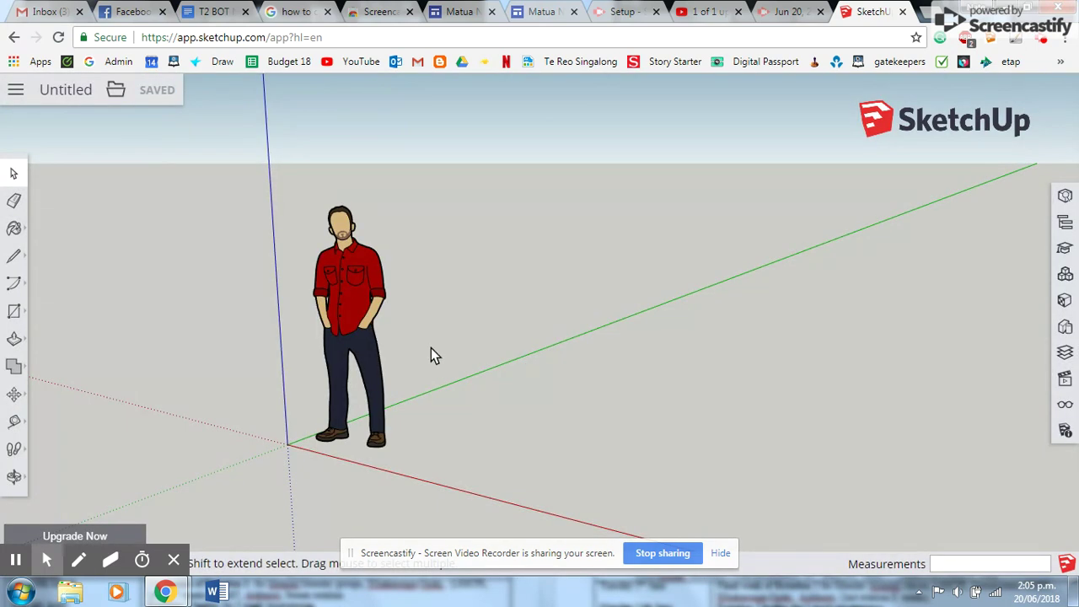
pyautogui.click(344, 316)
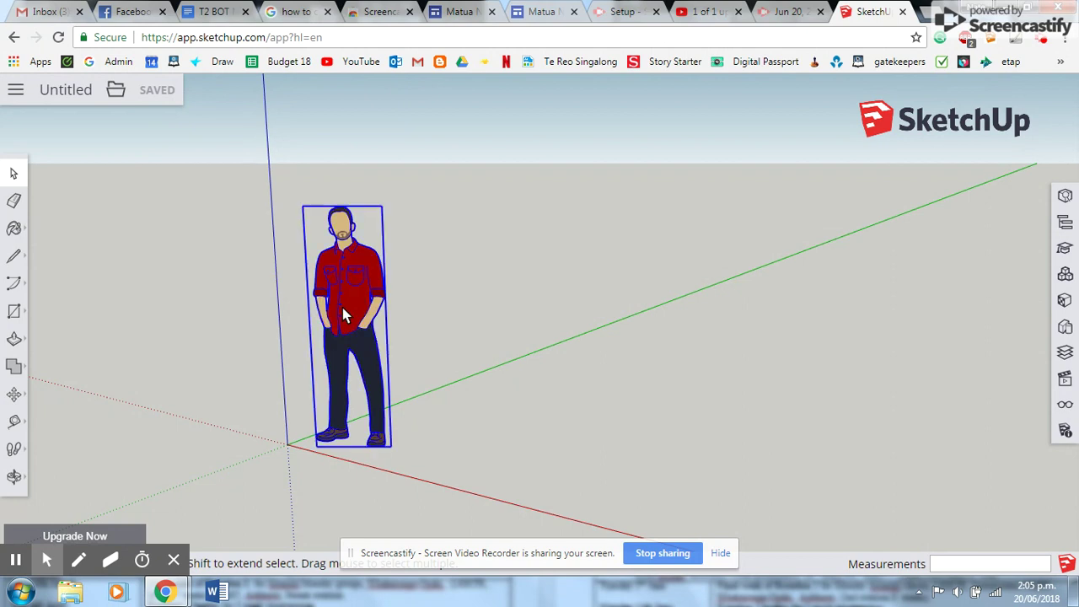
pyautogui.press('Delete')
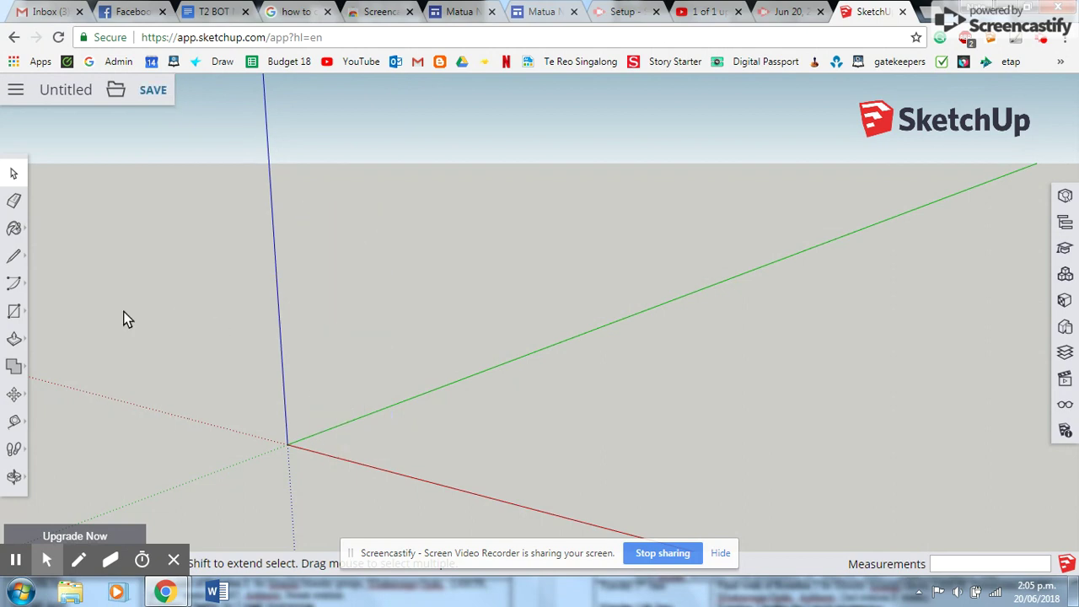
# - Draw an 80 mm by 10 mm rectangle on the ground starting at the origin
pyautogui.click(16, 312)
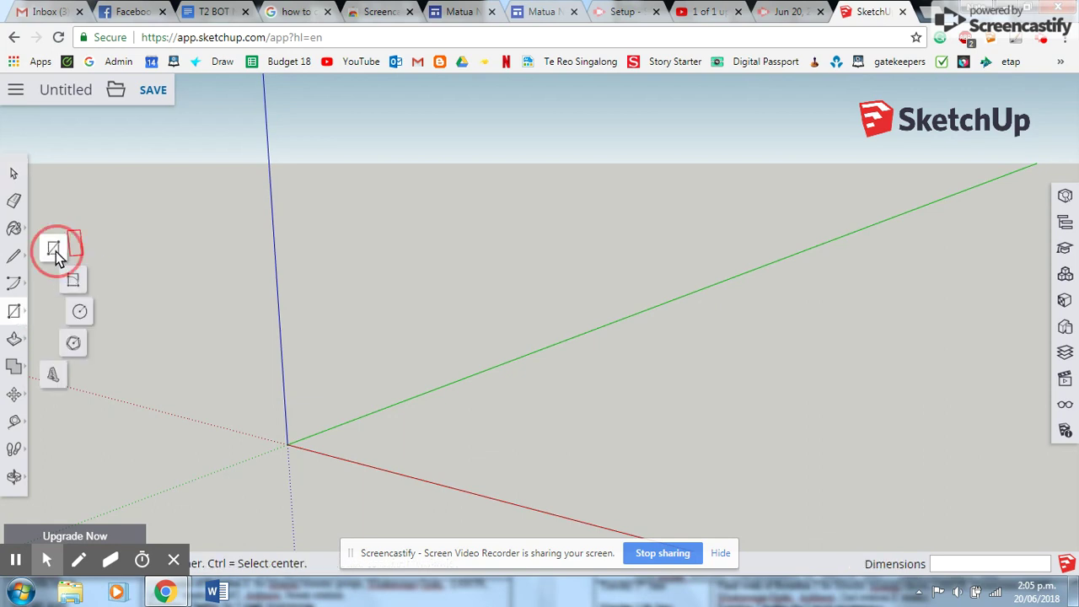
pyautogui.moveTo(289, 445); pyautogui.dragTo(636, 489)
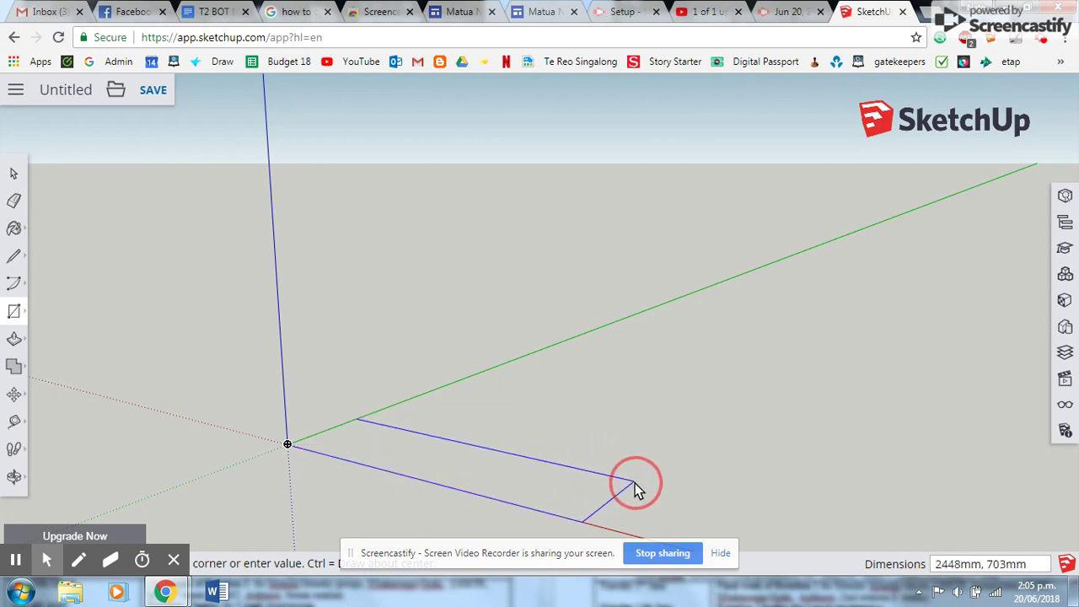
pyautogui.write('80mm')
pyautogui.press('Return')
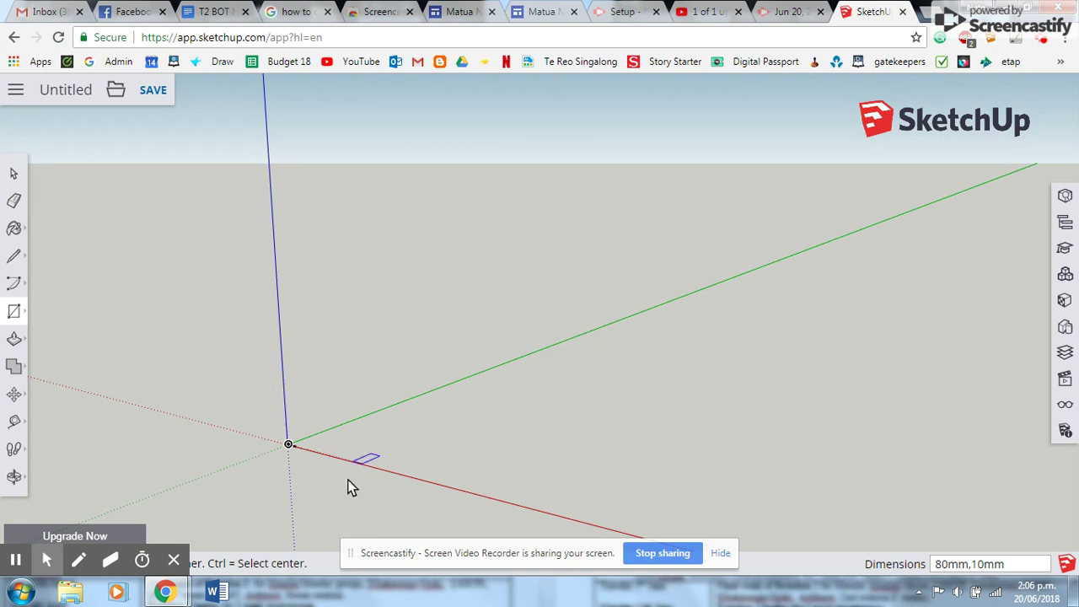
pyautogui.click(295, 445)
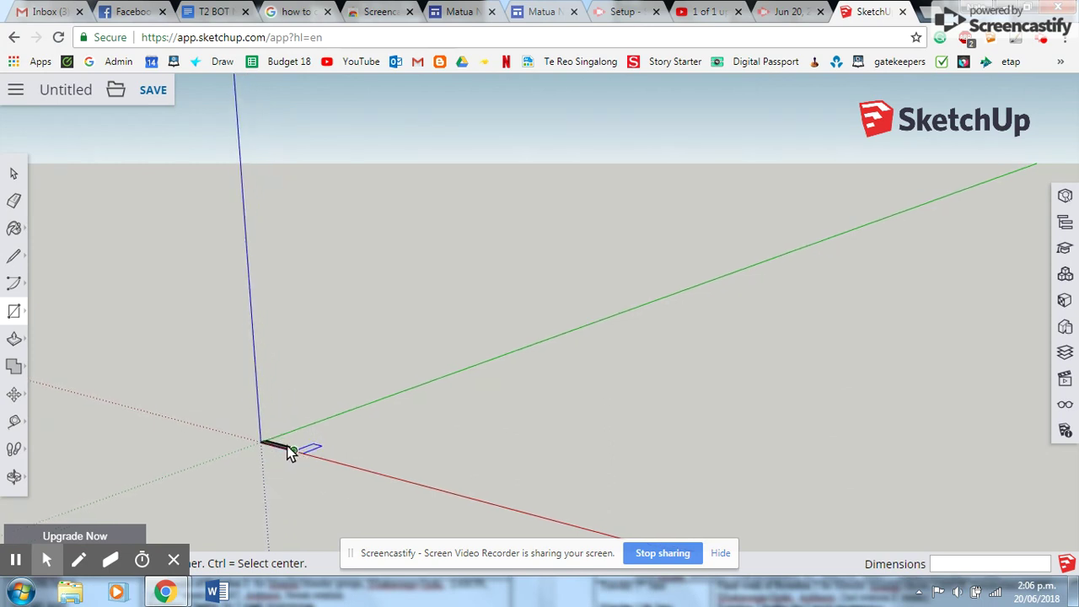
pyautogui.scroll(2, 271, 445)
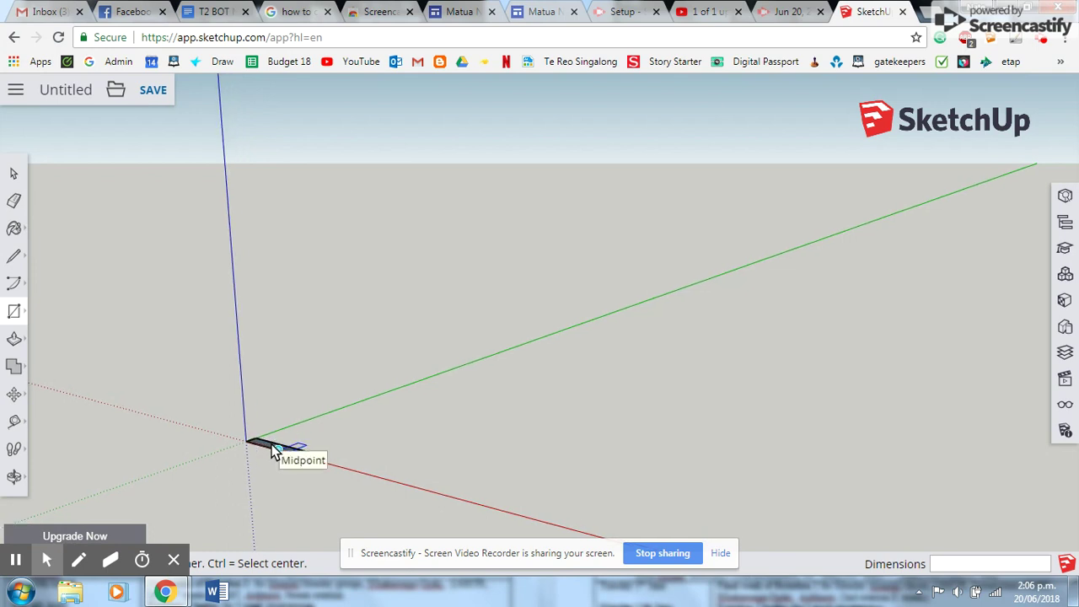
pyautogui.scroll(5, 272, 449)
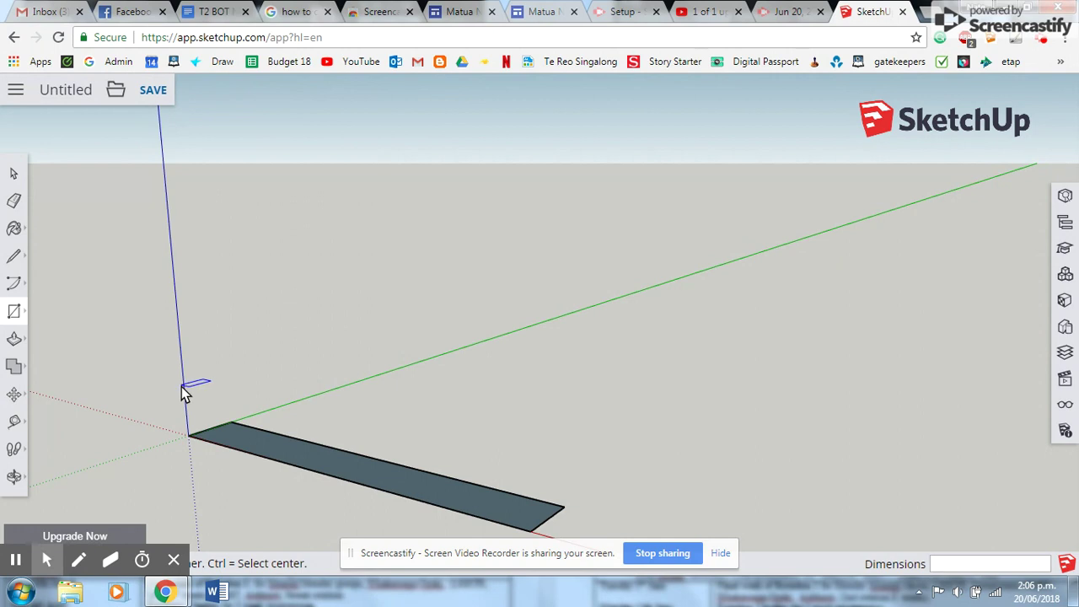
# - Push/pull the 80 x 10 mm rectangle up into a 1 mm thick slab
pyautogui.moveTo(183, 391); pyautogui.dragTo(815, 298, button='middle')
pyautogui.press('r')
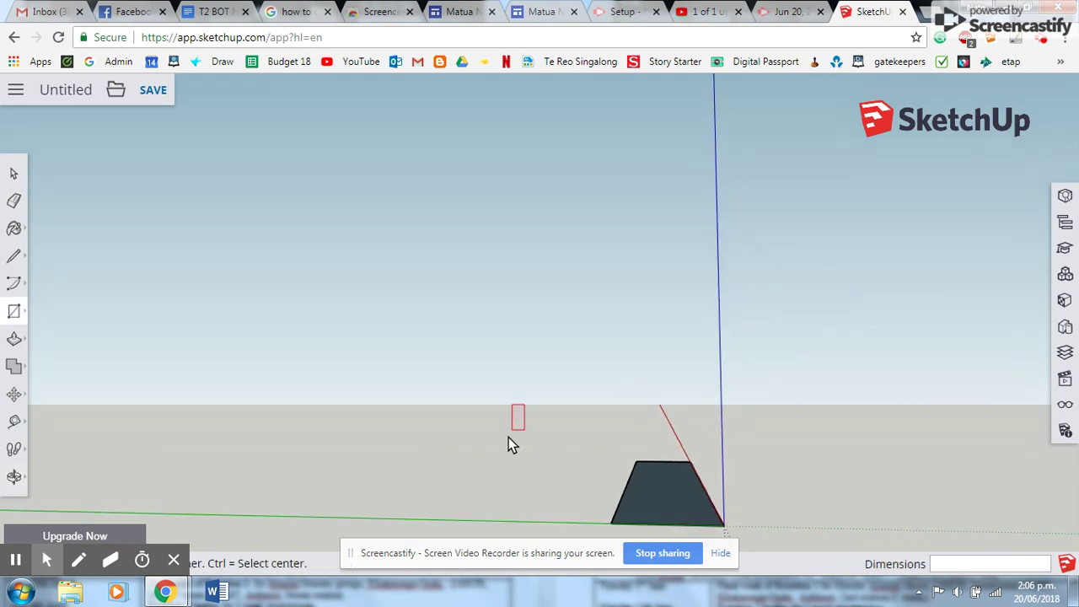
pyautogui.click(15, 342)
pyautogui.click(658, 512)
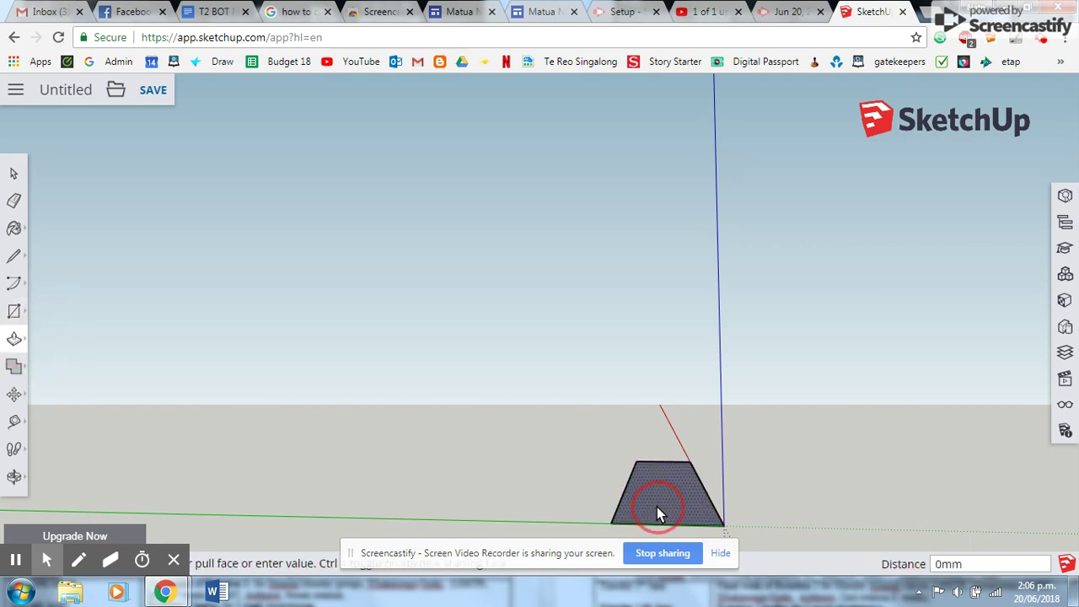
pyautogui.moveTo(657, 506); pyautogui.dragTo(656, 501)
pyautogui.moveTo(822, 384); pyautogui.dragTo(570, 498, button='middle')
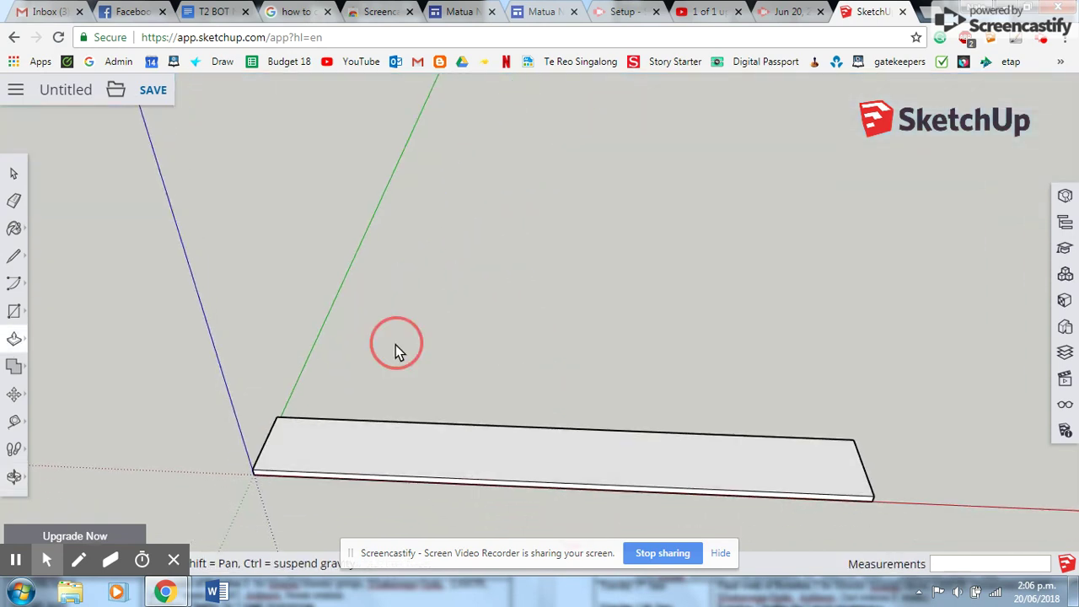
pyautogui.moveTo(395, 349); pyautogui.dragTo(396, 384, button='middle')
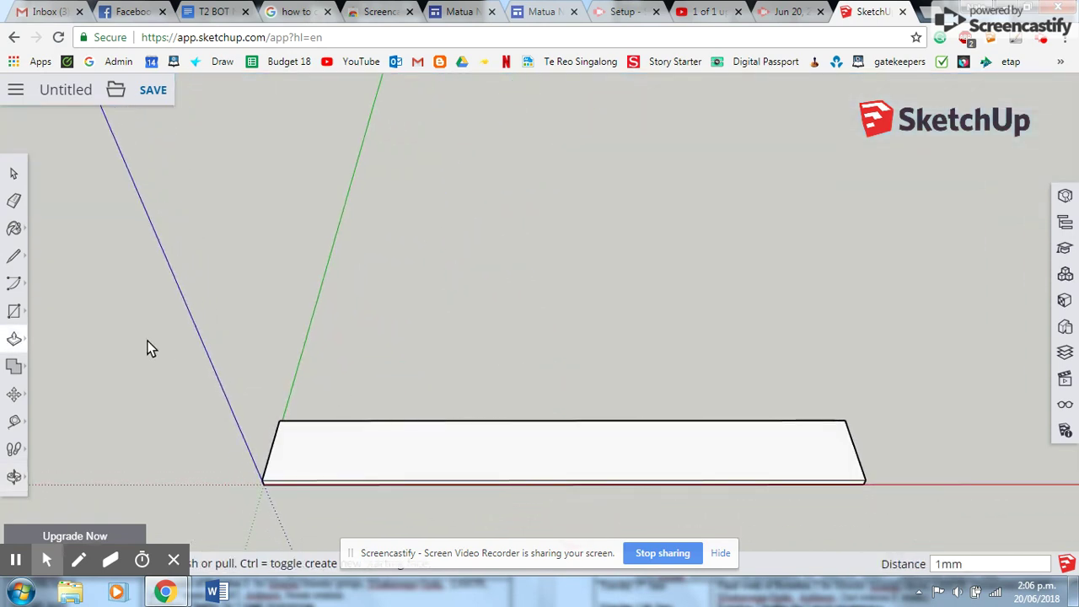
pyautogui.click(18, 317)
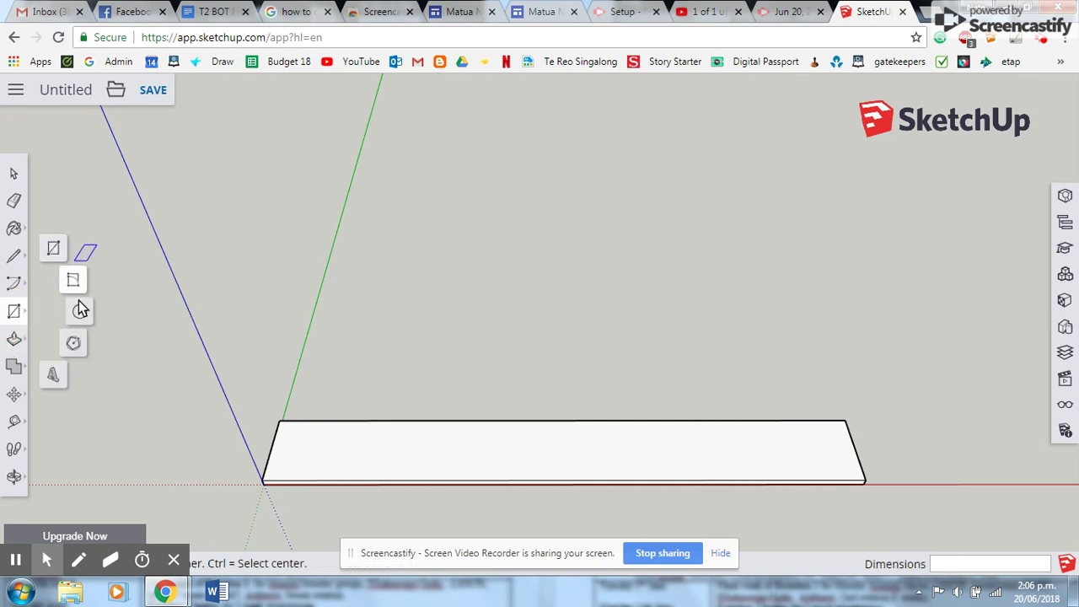
# - Set the 3D text font to Open Sans Bold, 7 mm high with 1 mm extrusion
pyautogui.click(54, 374)
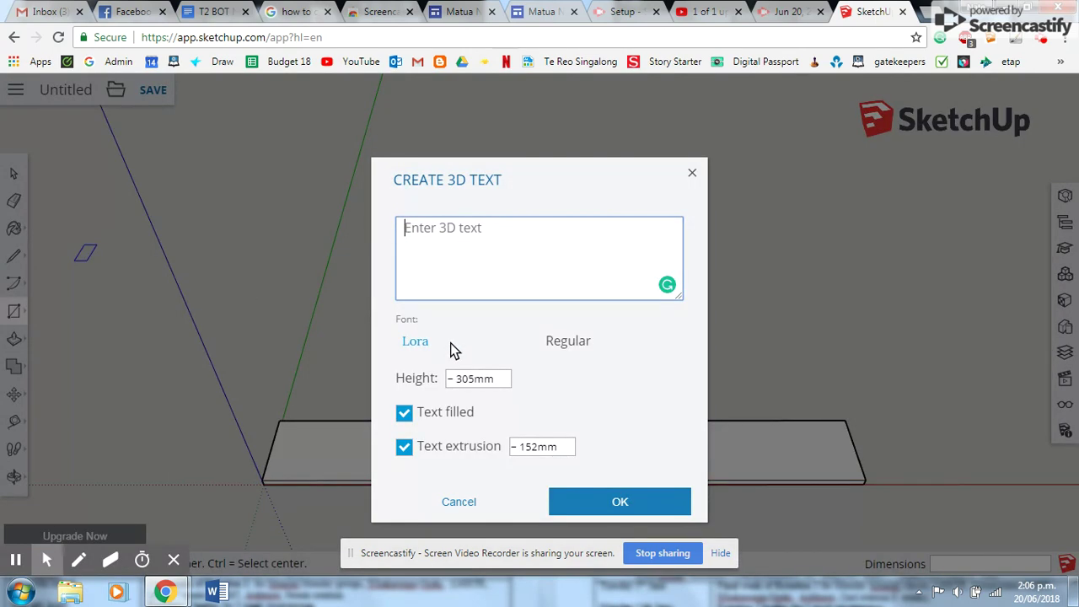
pyautogui.click(429, 344)
pyautogui.click(567, 342)
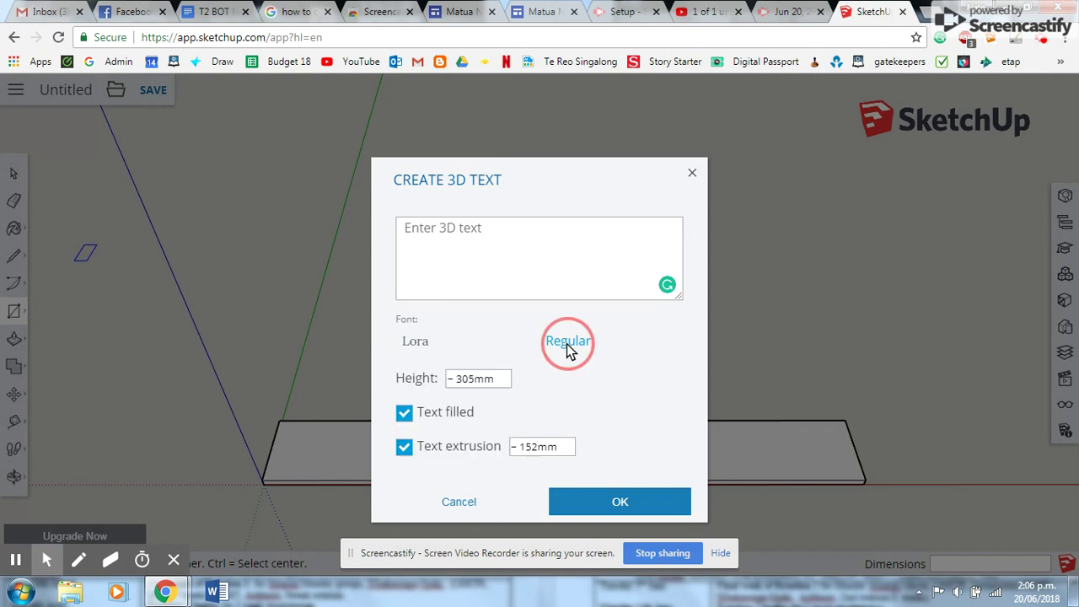
pyautogui.click(420, 344)
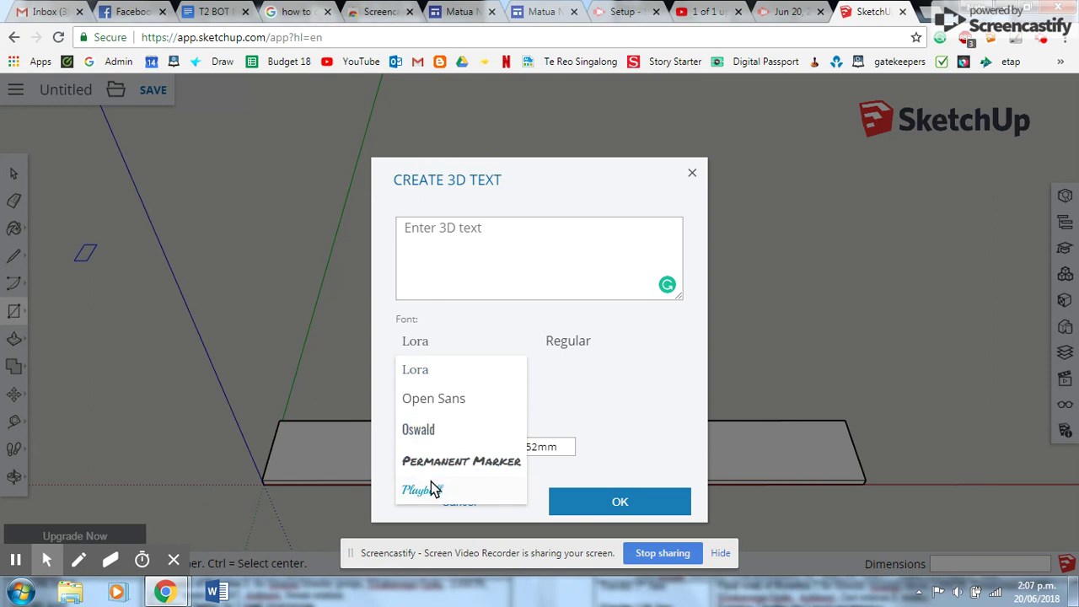
pyautogui.click(459, 400)
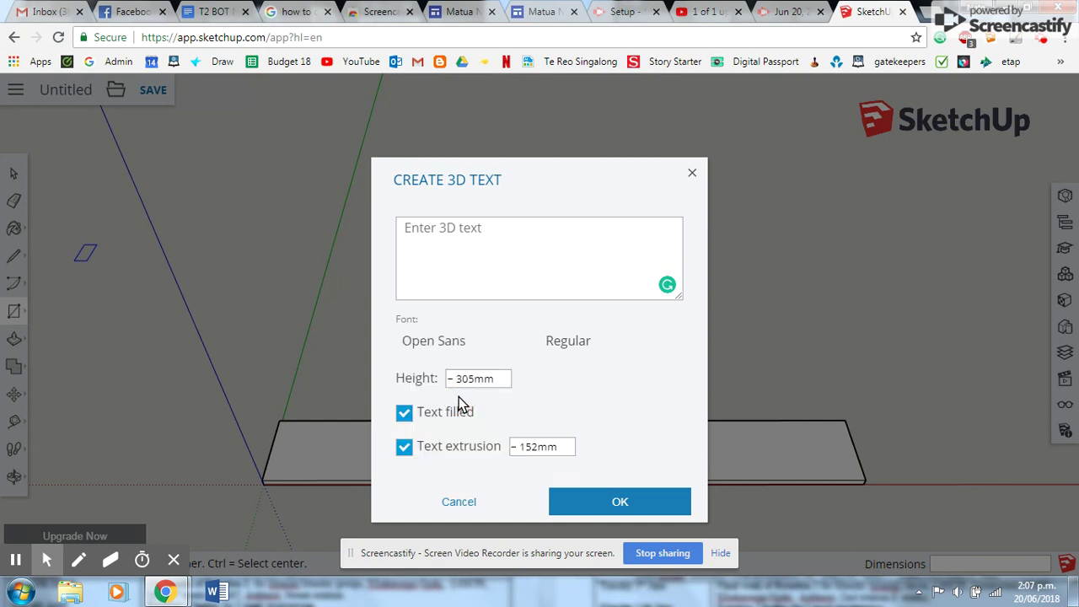
pyautogui.click(585, 348)
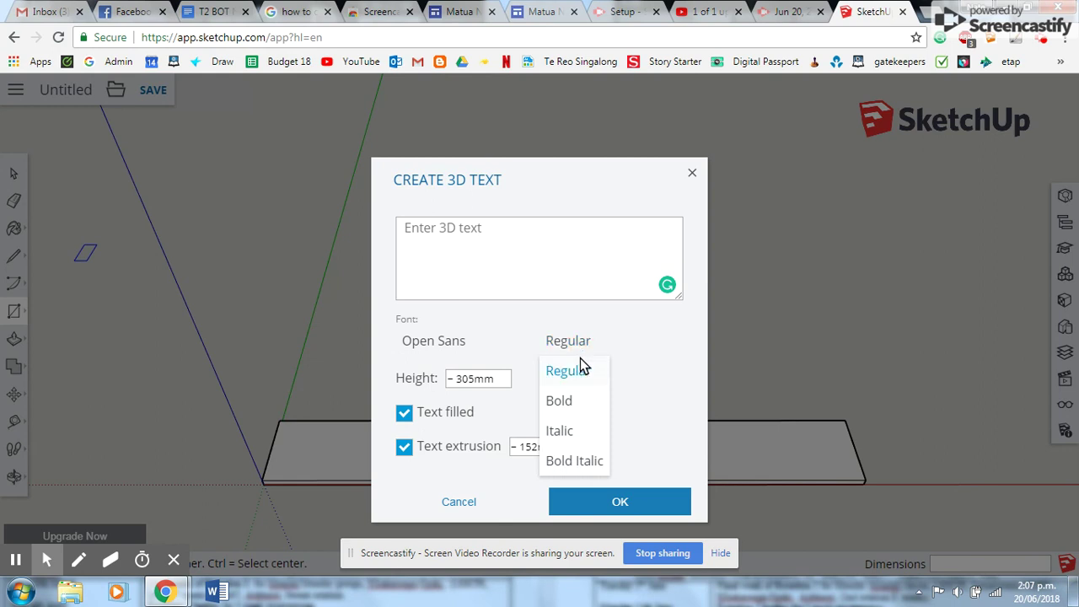
pyautogui.click(569, 402)
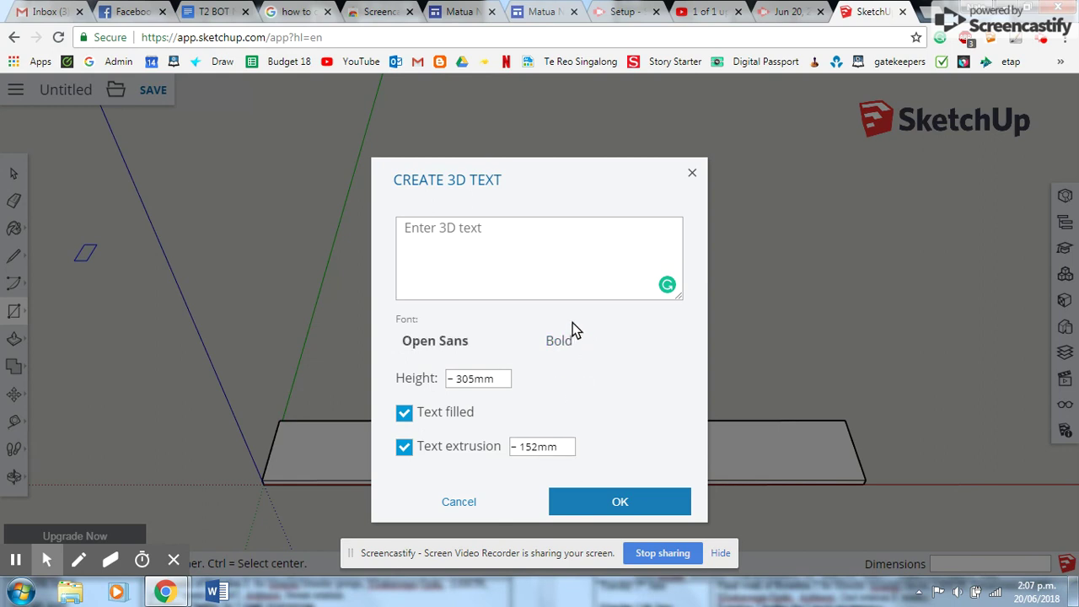
pyautogui.moveTo(501, 378); pyautogui.dragTo(426, 379)
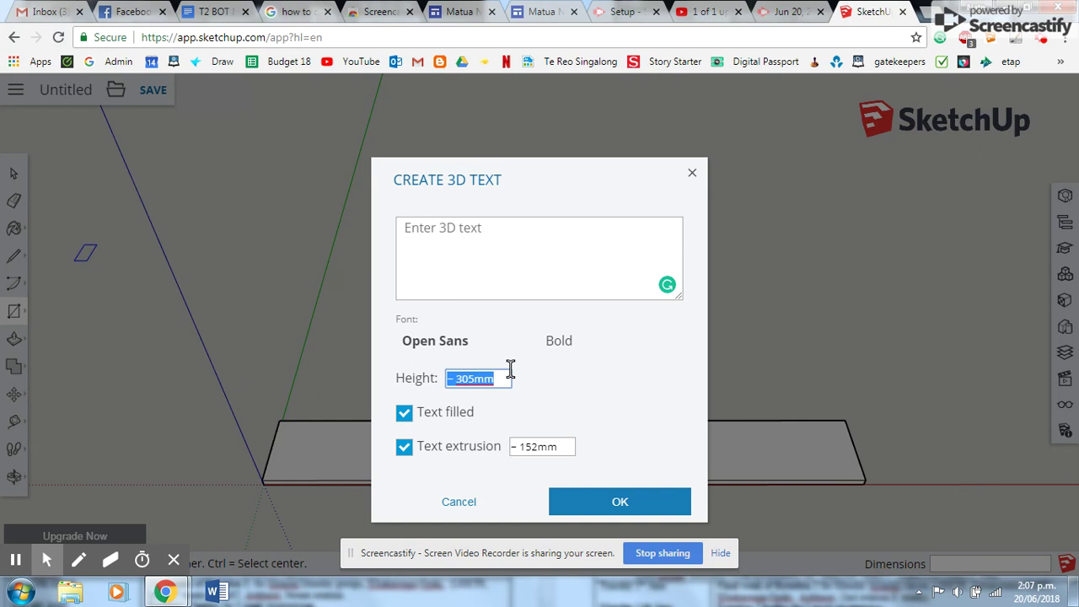
pyautogui.write('6')
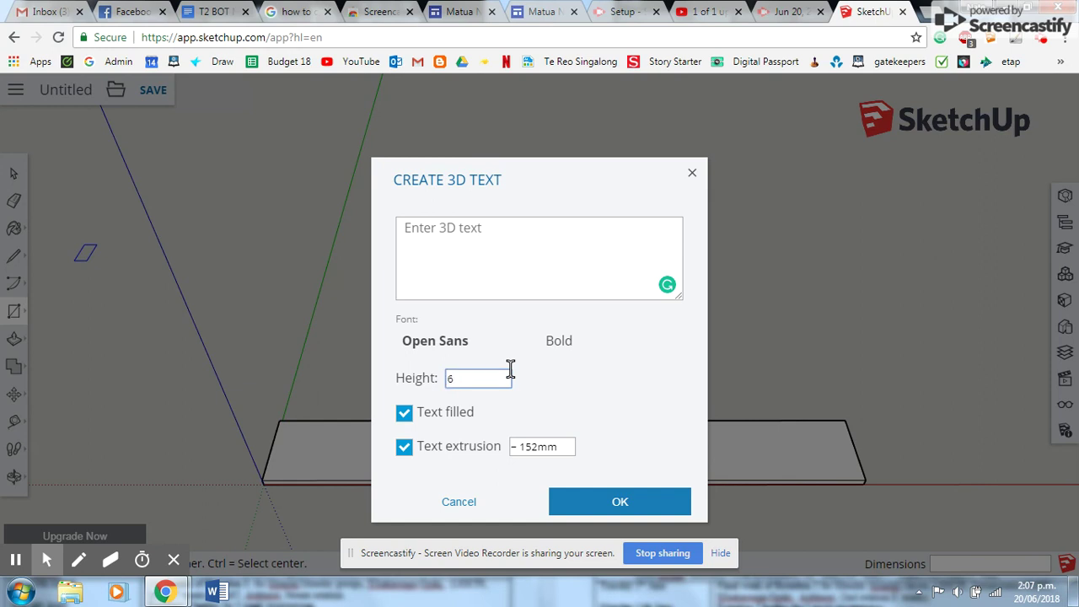
pyautogui.write('7mm')
pyautogui.moveTo(568, 446); pyautogui.dragTo(514, 454)
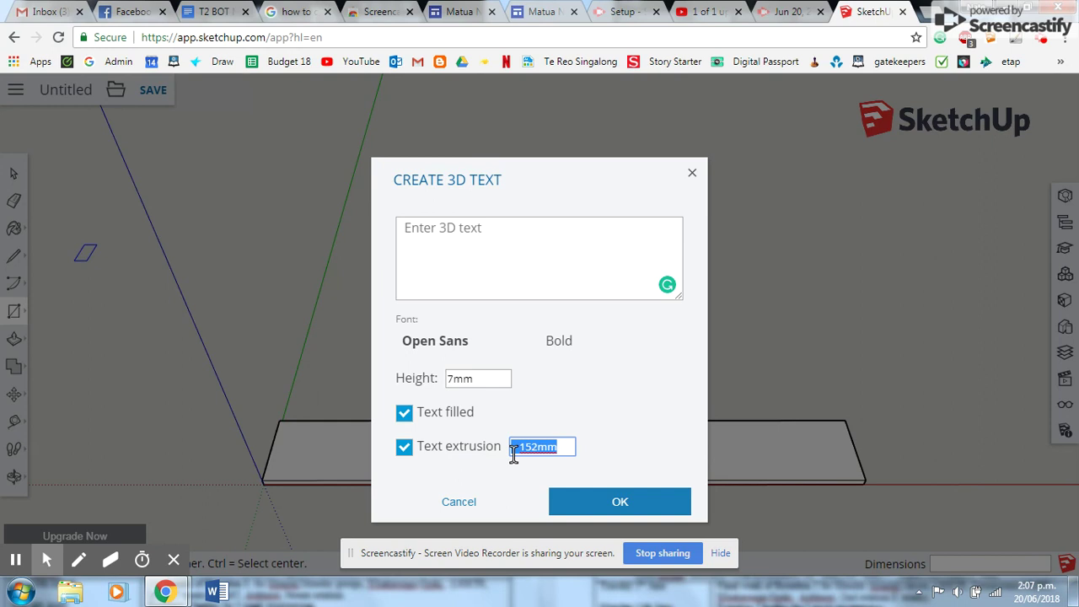
pyautogui.write('3mm')
# - Enter the person's name as the label text and create the 3D text
pyautogui.click(491, 244)
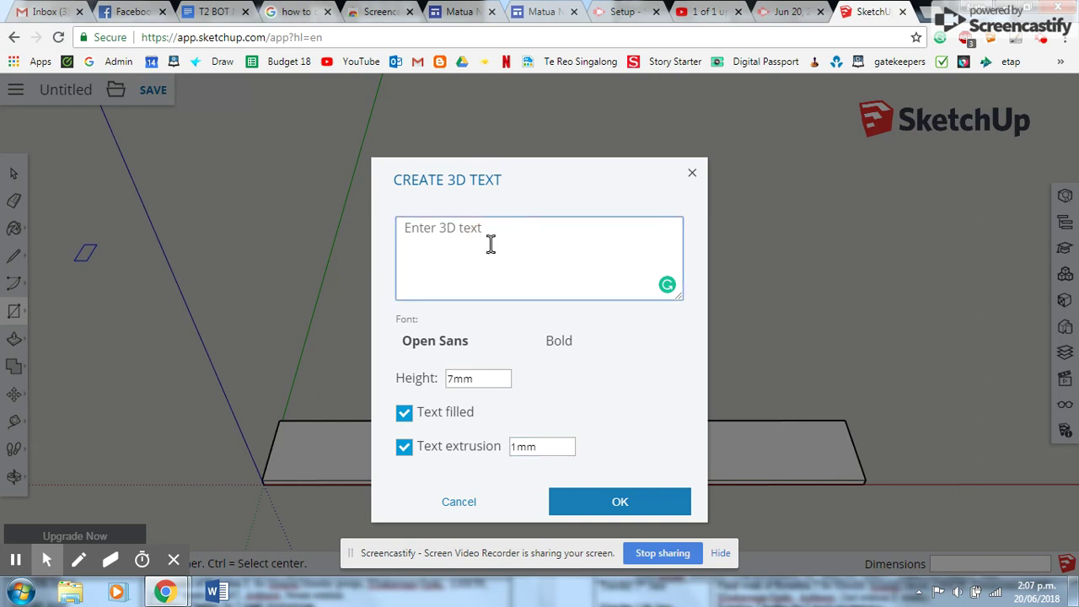
pyautogui.write('Matua Nate')
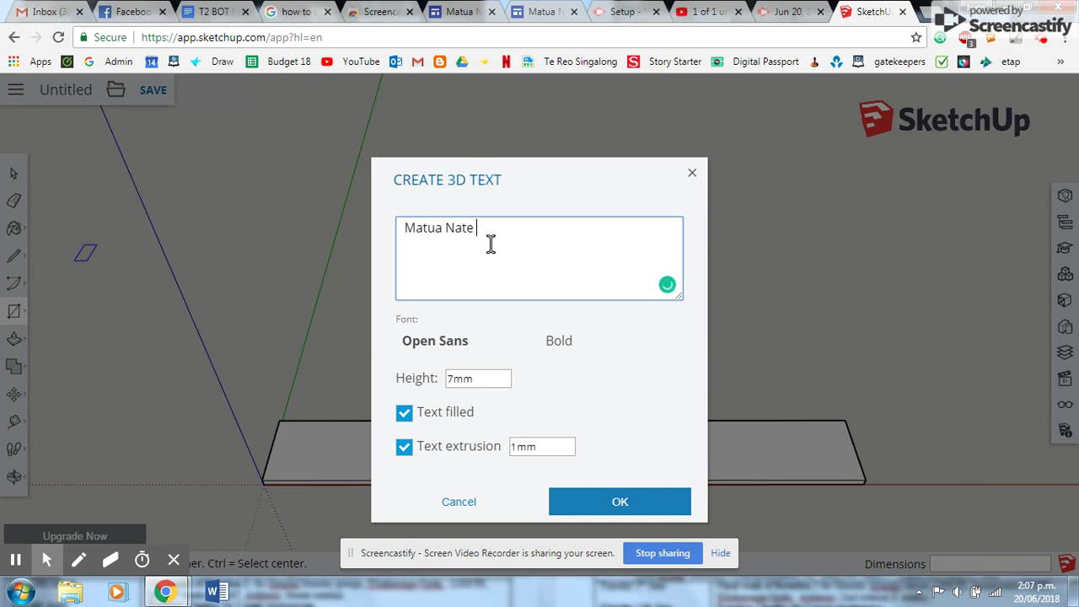
pyautogui.click(615, 501)
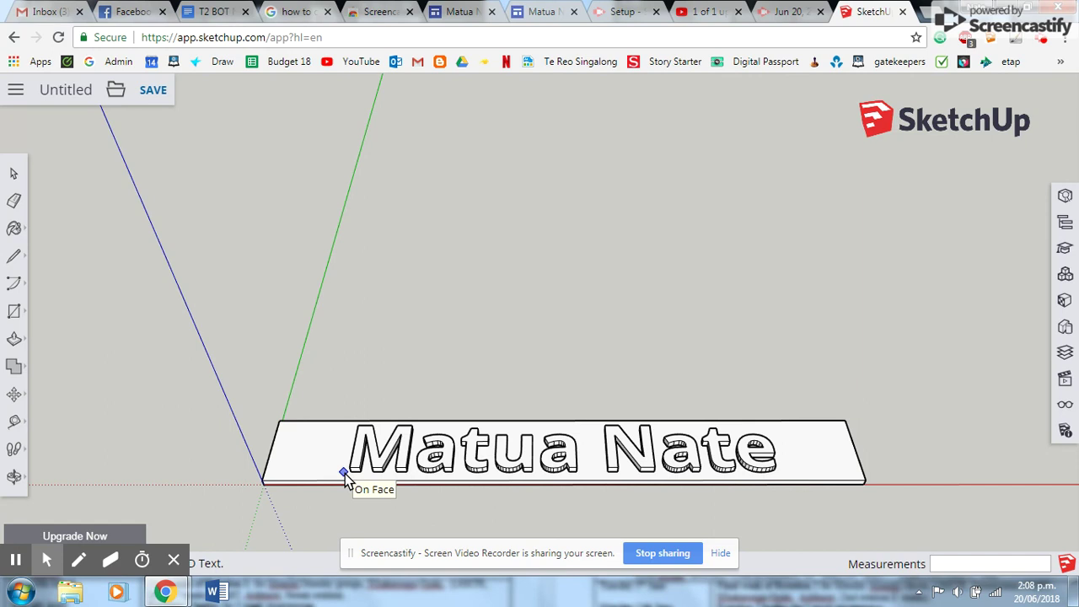
# - Place the 3D name text on the slab's top face and deselect it
pyautogui.click(344, 477)
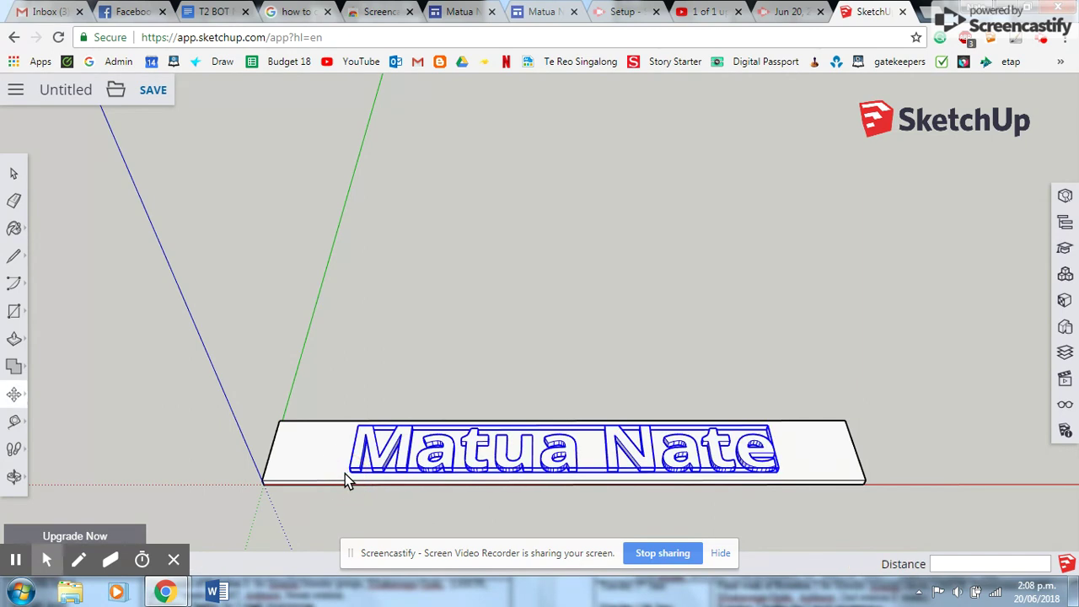
pyautogui.click(19, 177)
pyautogui.click(230, 276)
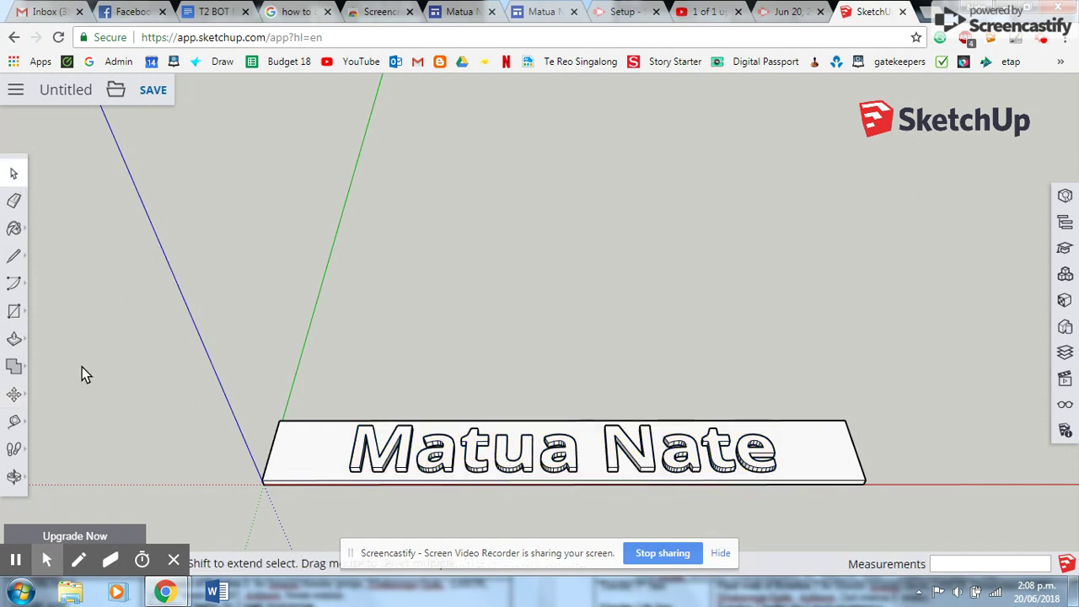
# - Orbit around the label to inspect the raised text from several angles
pyautogui.click(14, 477)
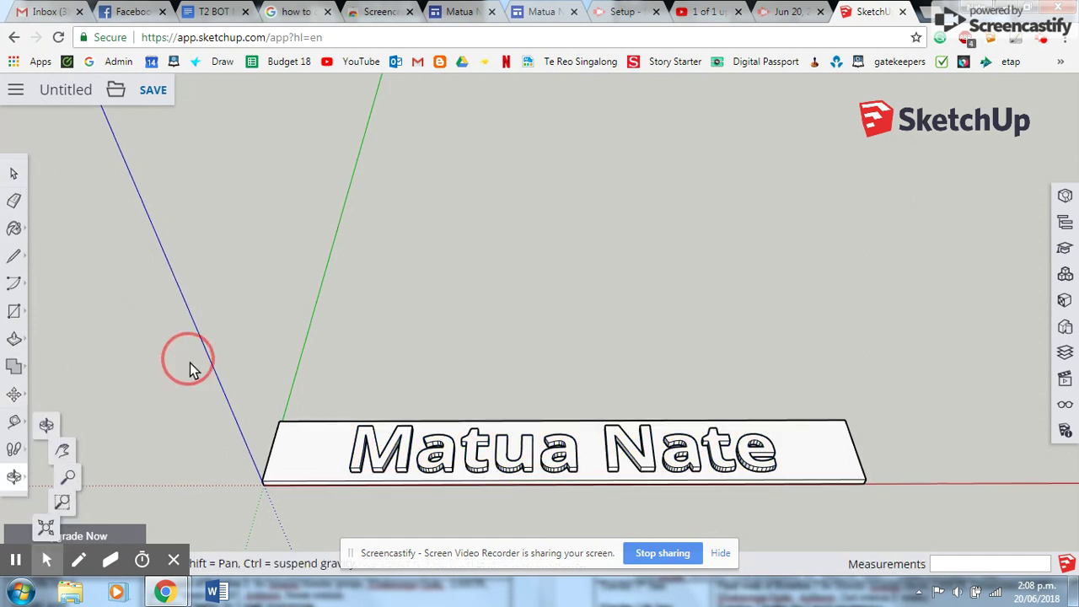
pyautogui.moveTo(189, 362); pyautogui.dragTo(624, 190)
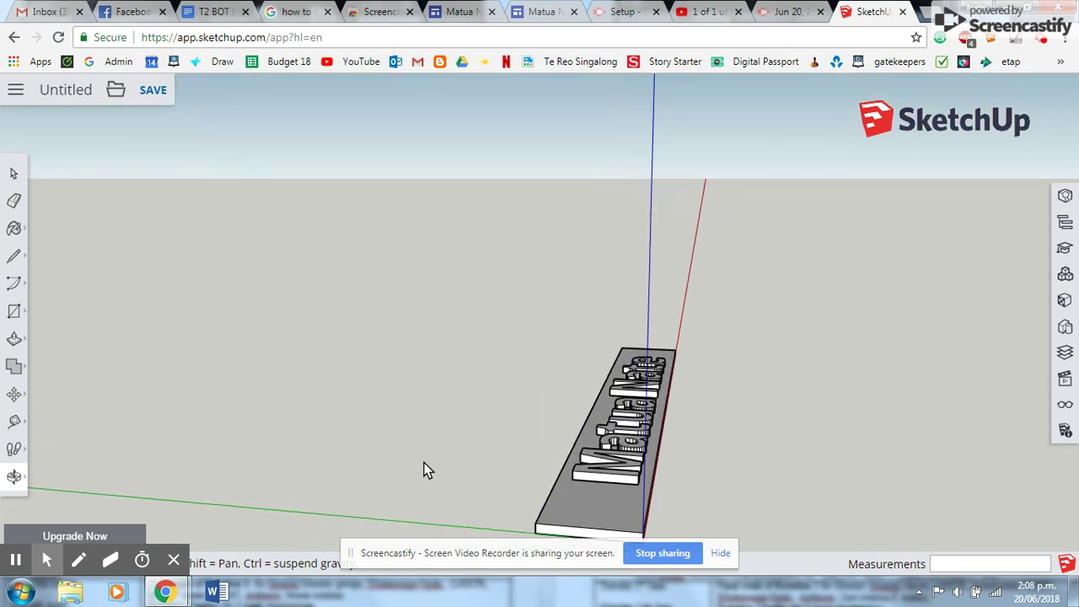
pyautogui.moveTo(423, 469); pyautogui.dragTo(359, 379)
pyautogui.moveTo(846, 285); pyautogui.dragTo(473, 422)
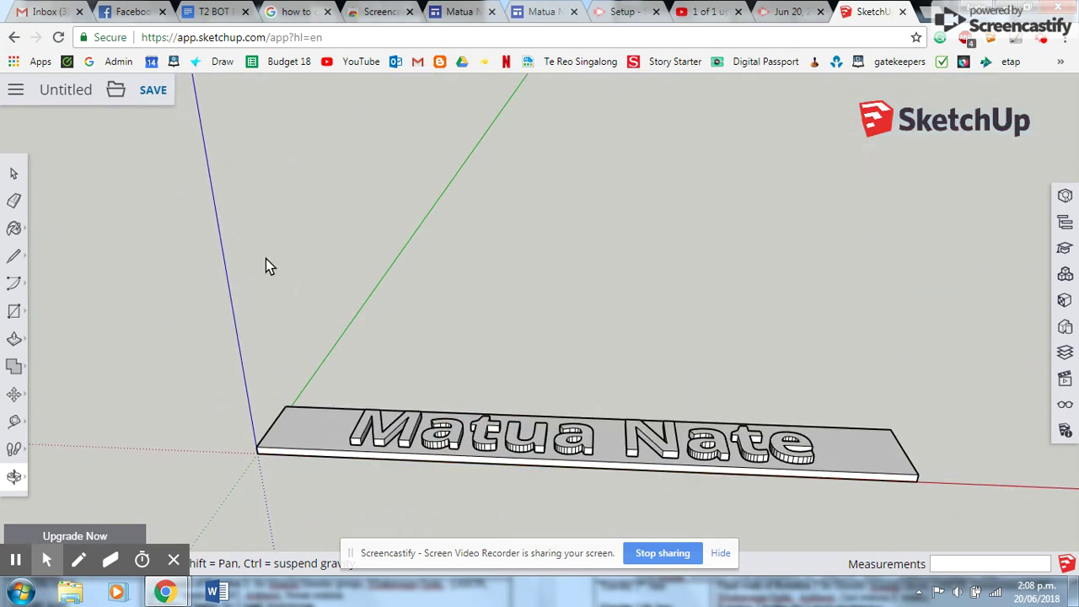
pyautogui.moveTo(265, 414); pyautogui.dragTo(753, 255)
pyautogui.moveTo(732, 303); pyautogui.dragTo(270, 252)
pyautogui.moveTo(759, 232); pyautogui.dragTo(735, 223)
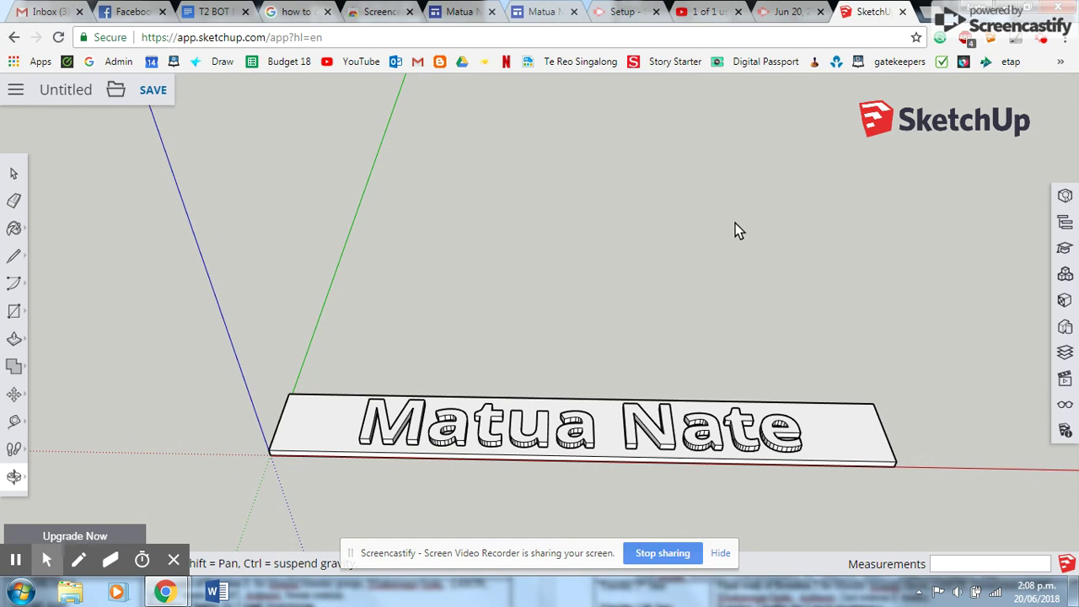
# - Export the label model as an STL file, downloaded as Untitled (3).stl
pyautogui.click(108, 94)
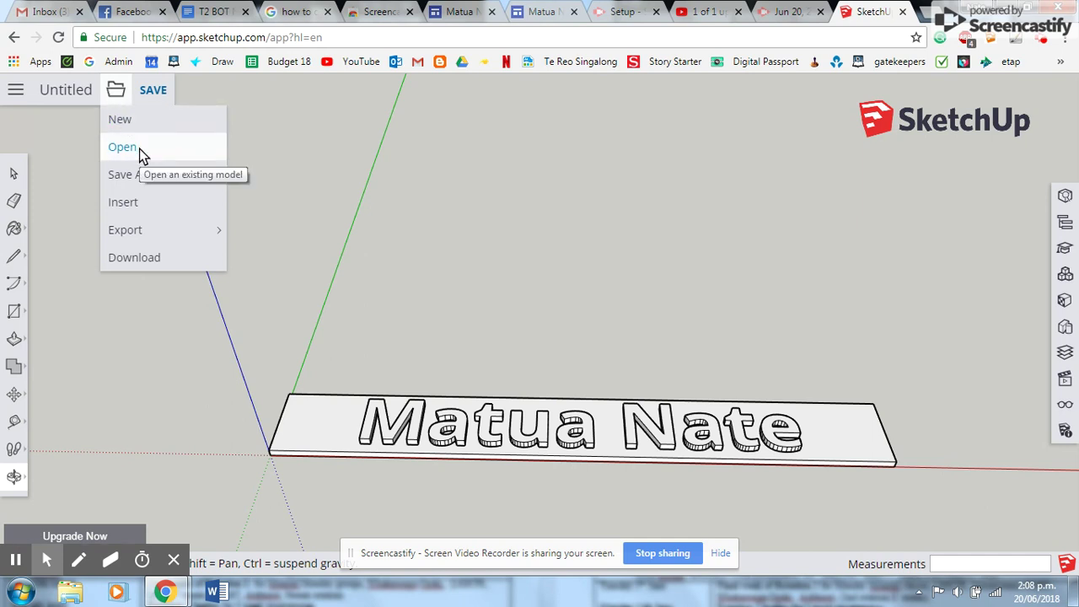
pyautogui.moveTo(165, 230)
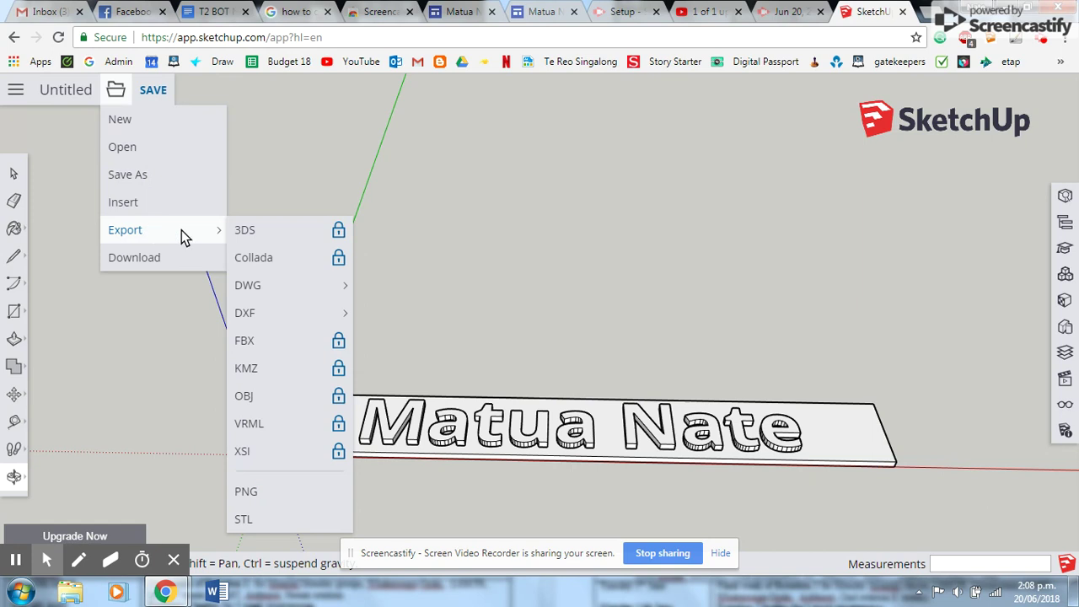
pyautogui.click(287, 519)
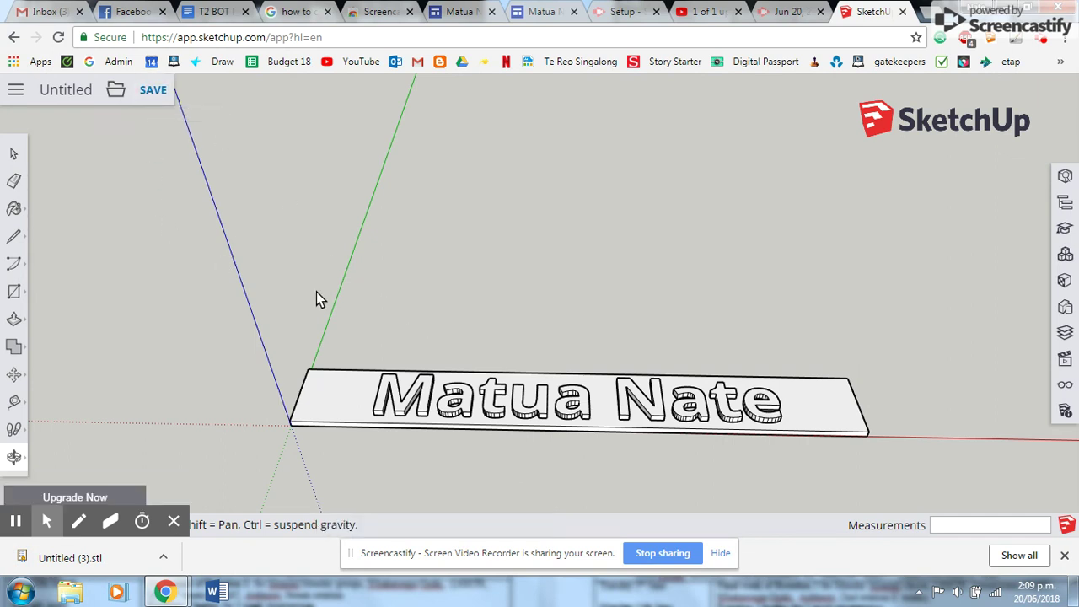
# - Save the model as 'Matua Label' in the SketchUp project on Trimble Connect
pyautogui.click(71, 94)
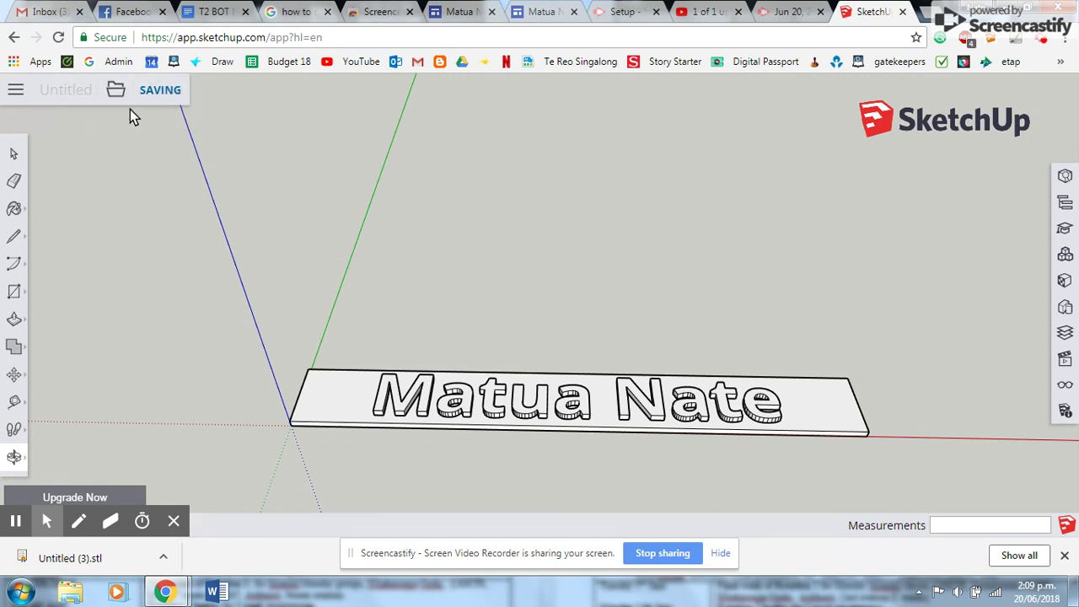
pyautogui.press('BackSpace')
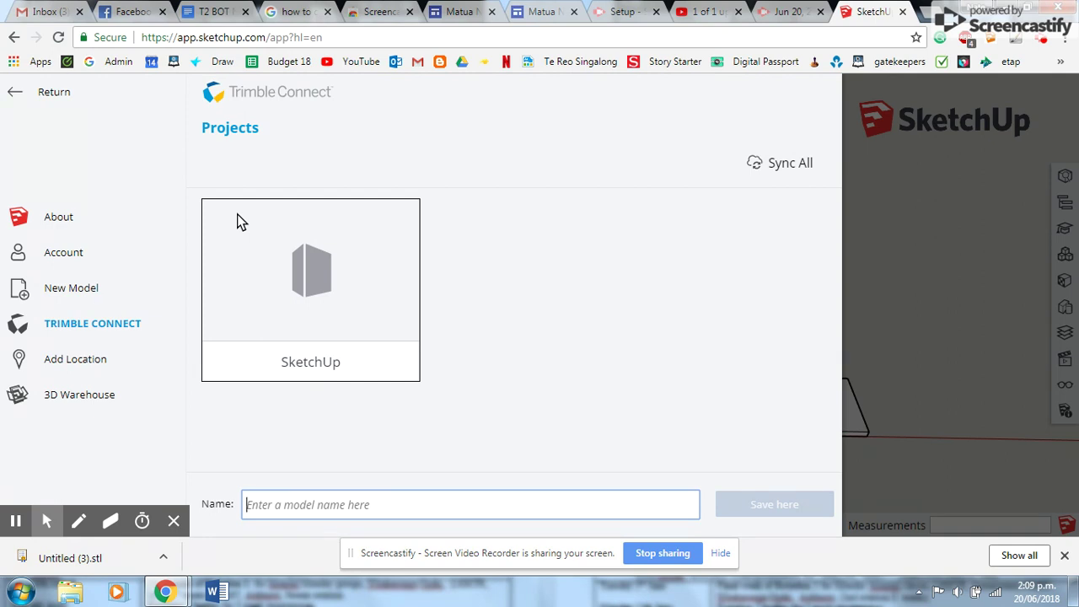
pyautogui.write('Matua ')
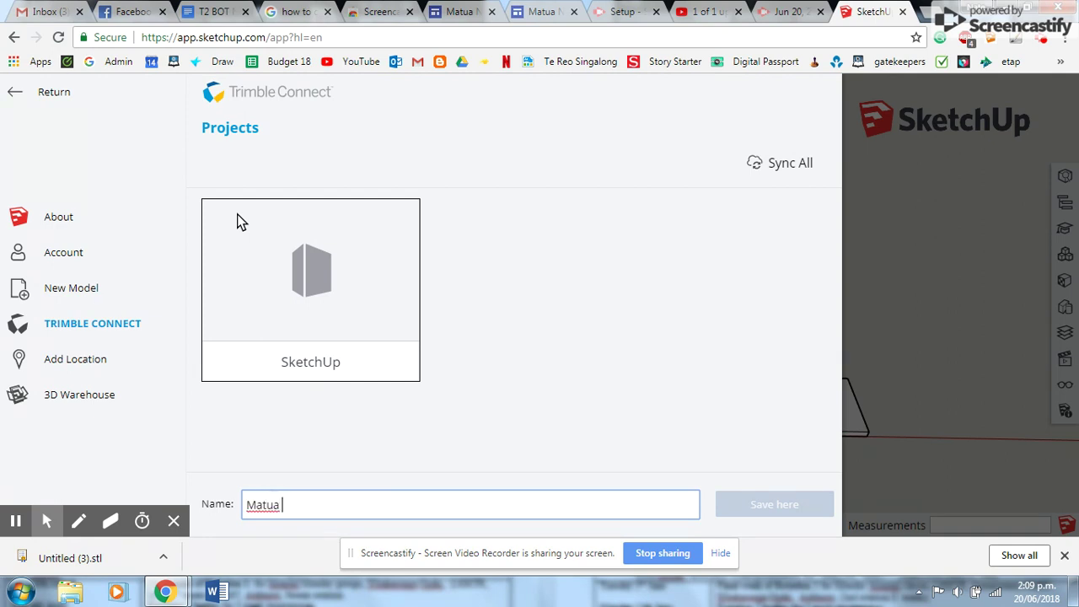
pyautogui.write('Label')
pyautogui.click(303, 291)
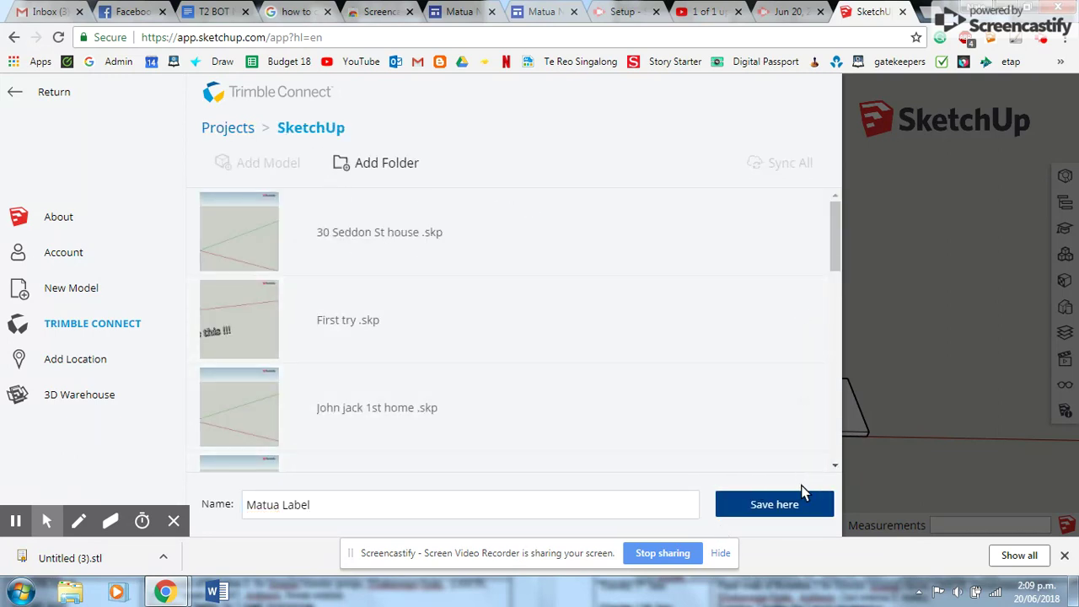
pyautogui.click(798, 506)
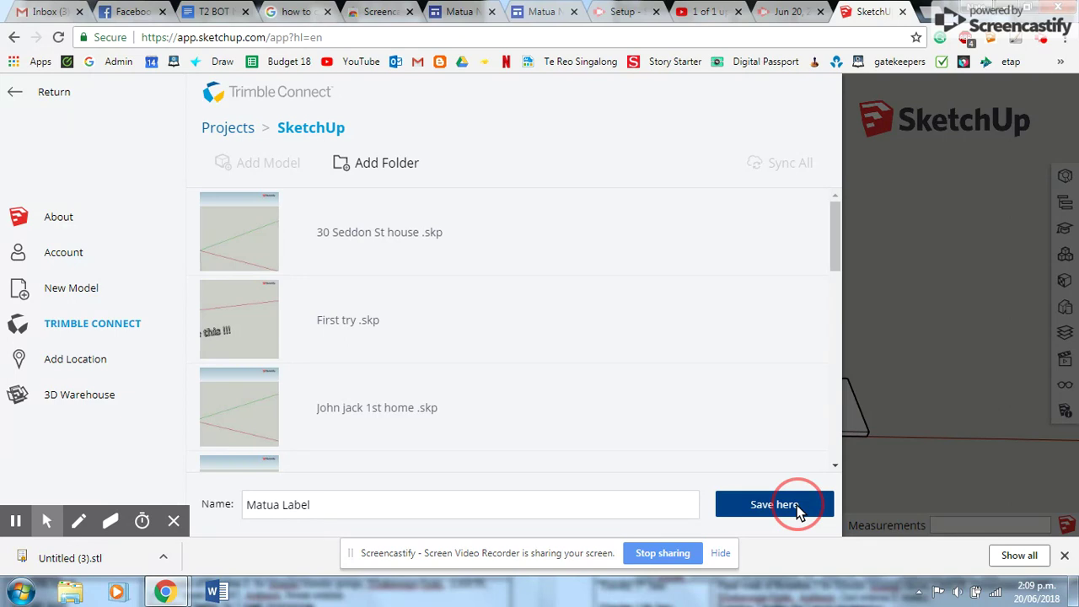